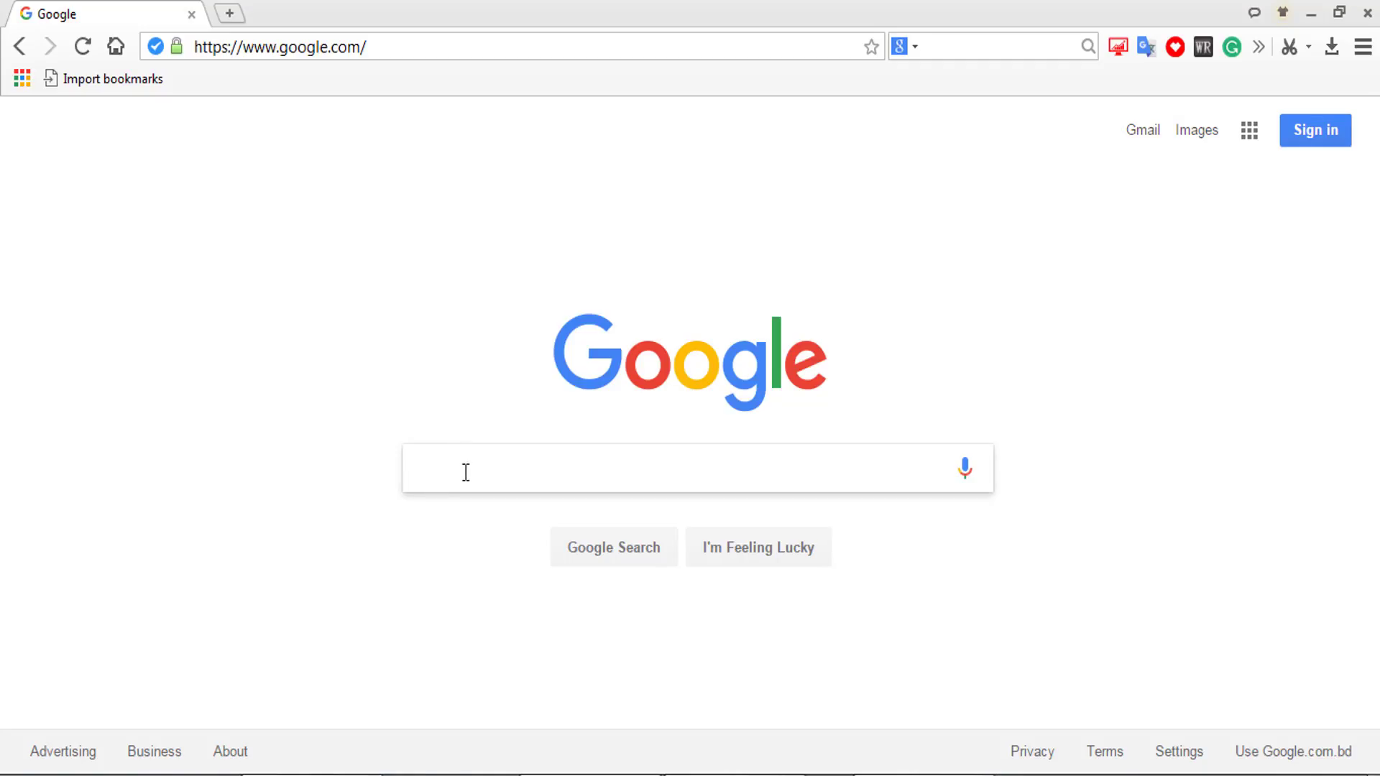
# Step: Search Google for 'gmail login' by picking the autocomplete suggestion
pyautogui.write('ga')
pyautogui.press('BackSpace')
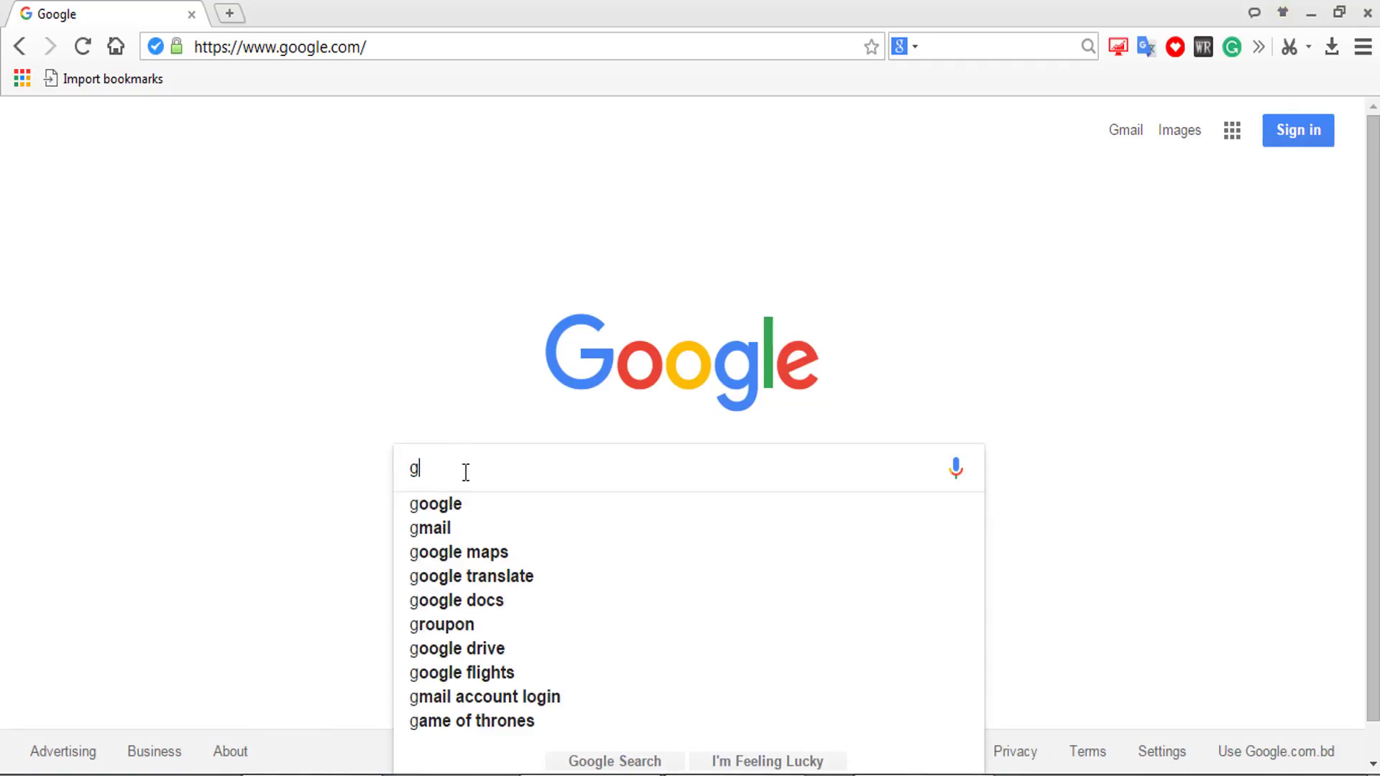
pyautogui.write('ail')
pyautogui.press('BackSpace')
pyautogui.press('BackSpace')
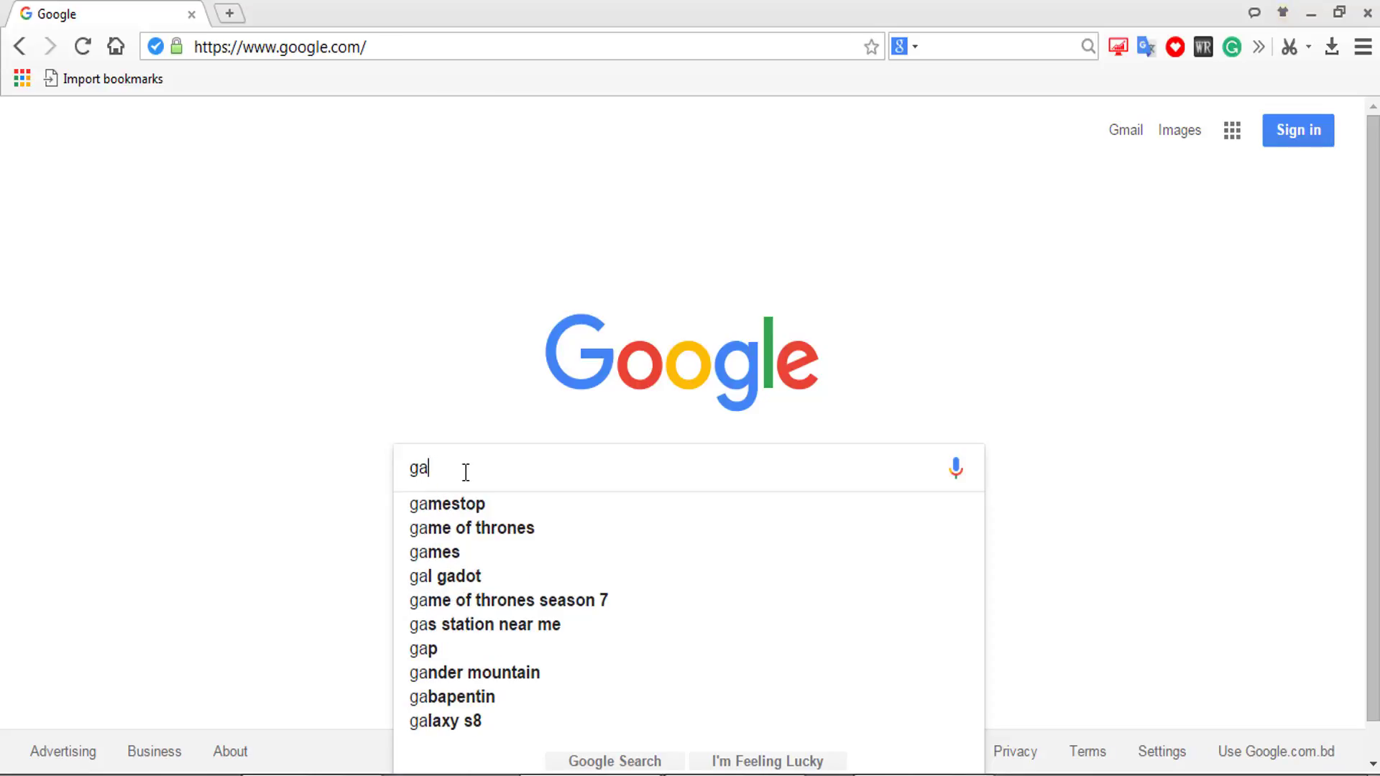
pyautogui.press('BackSpace')
pyautogui.write('a')
pyautogui.write('il')
pyautogui.press('BackSpace')
pyautogui.press('BackSpace')
pyautogui.press('BackSpace')
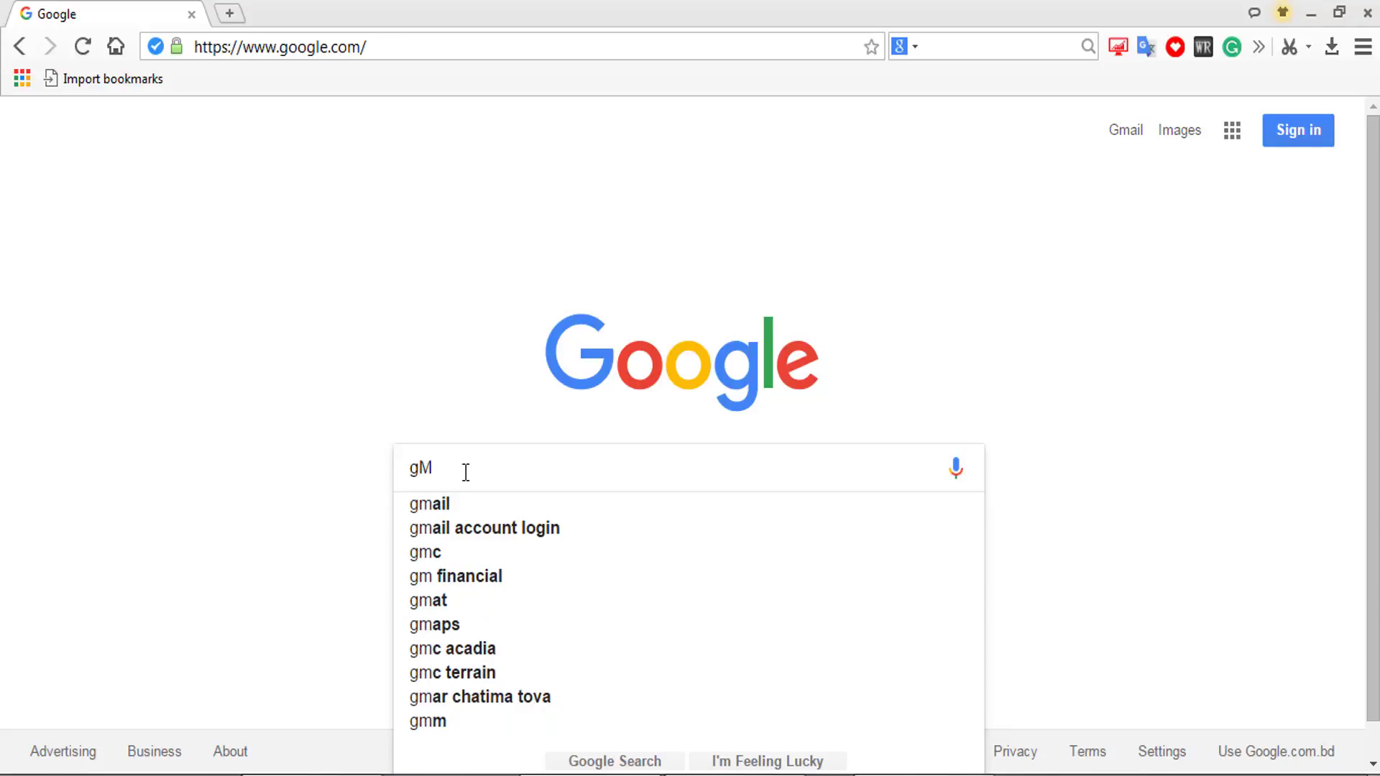
pyautogui.press('Down')
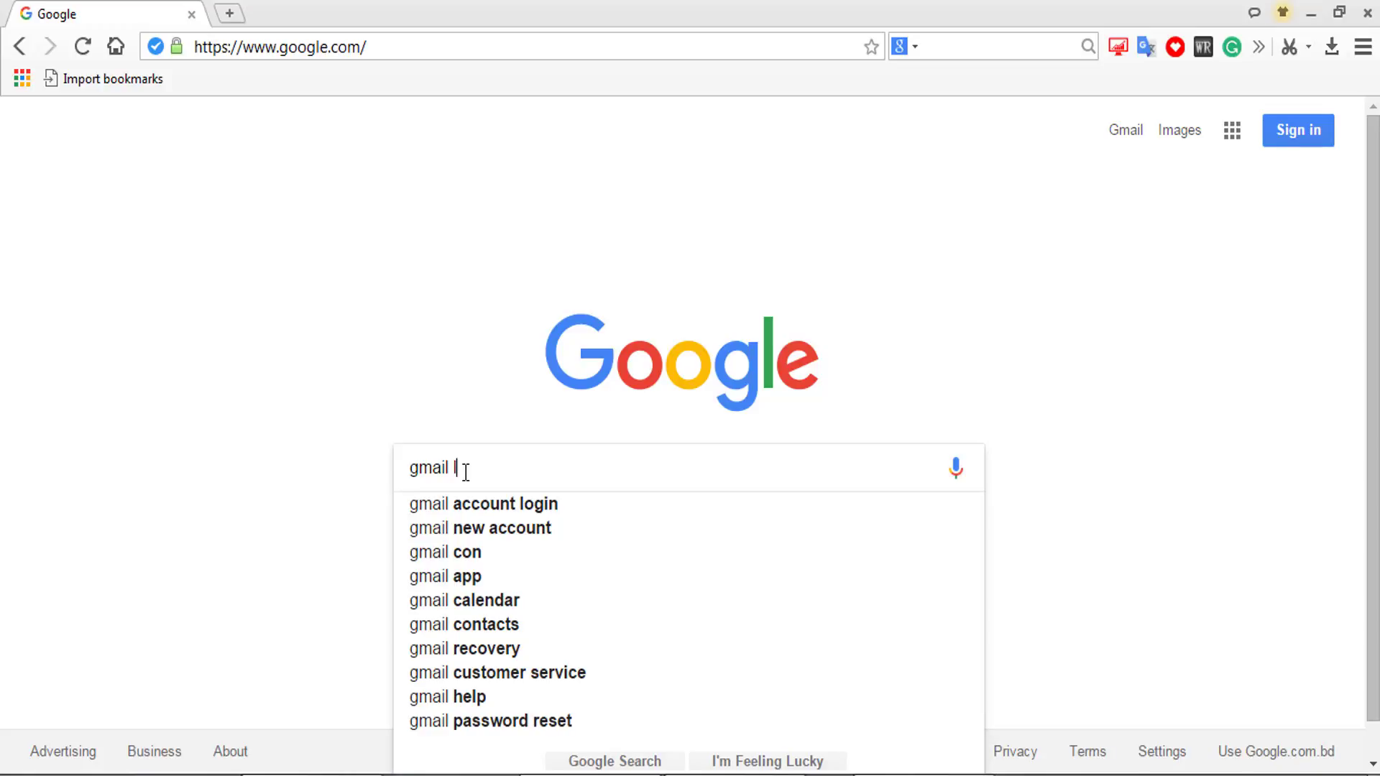
pyautogui.write('og')
pyautogui.press('Down')
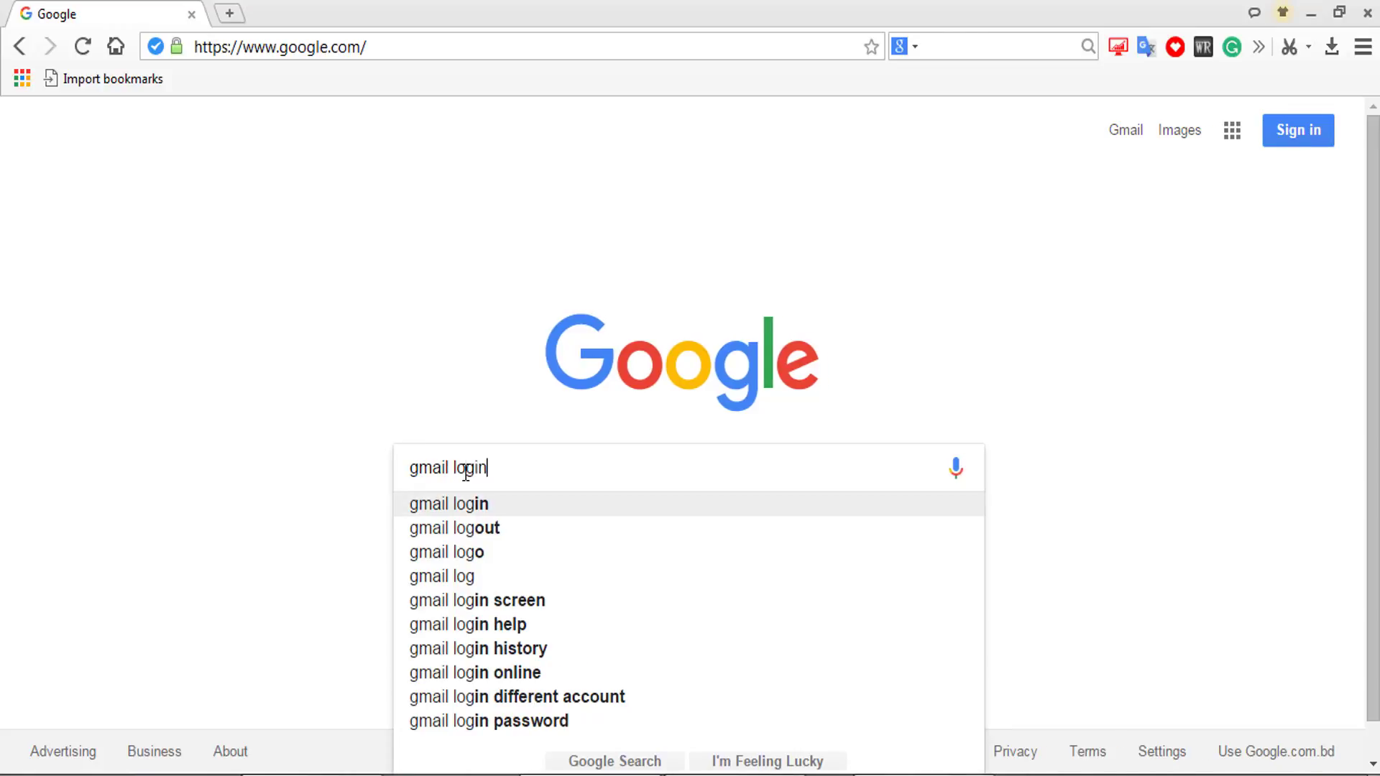
pyautogui.press('Return')
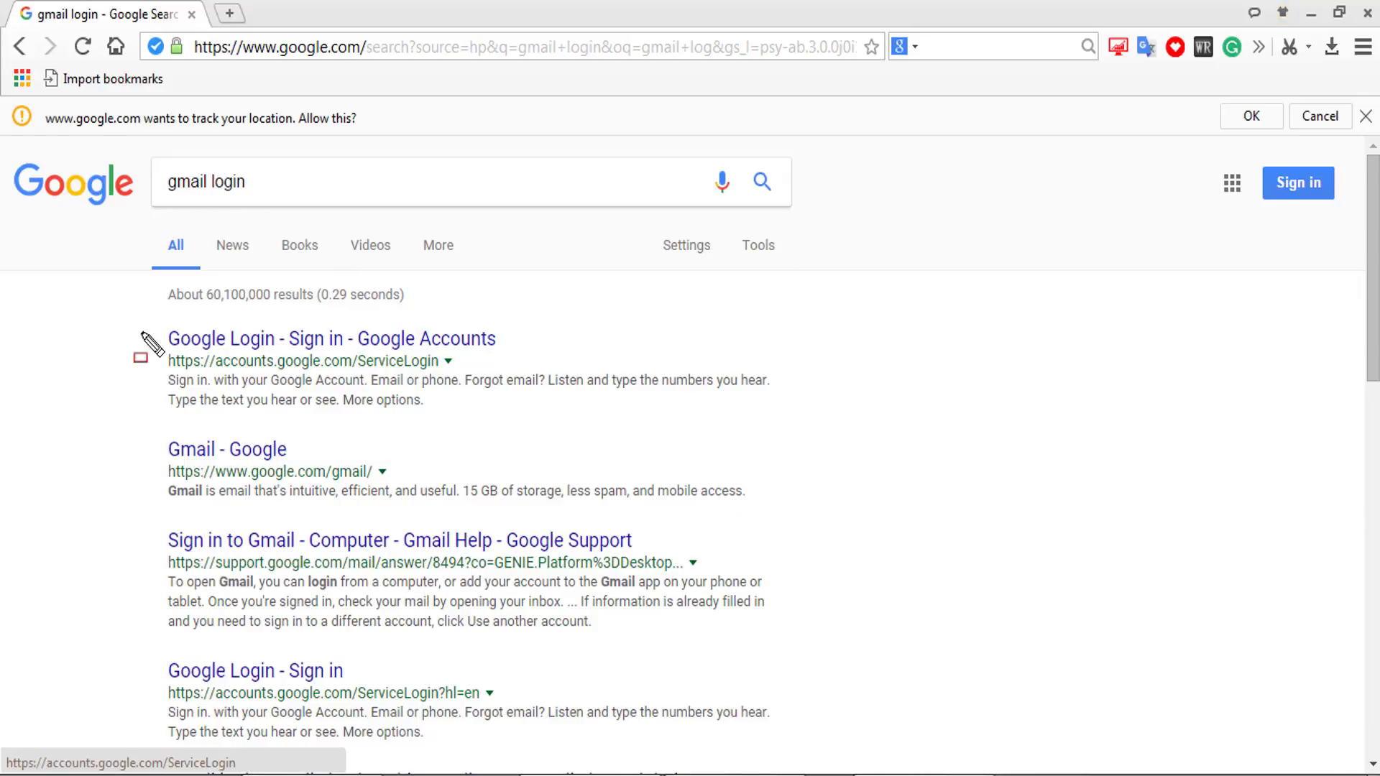
# Step: Open the Google Accounts result and sign in with the account email and password
pyautogui.moveTo(156, 322)
pyautogui.mouseDown()
pyautogui.moveTo(530, 435)
pyautogui.moveTo(806, 423)
pyautogui.mouseUp()
pyautogui.write('techsarts360')
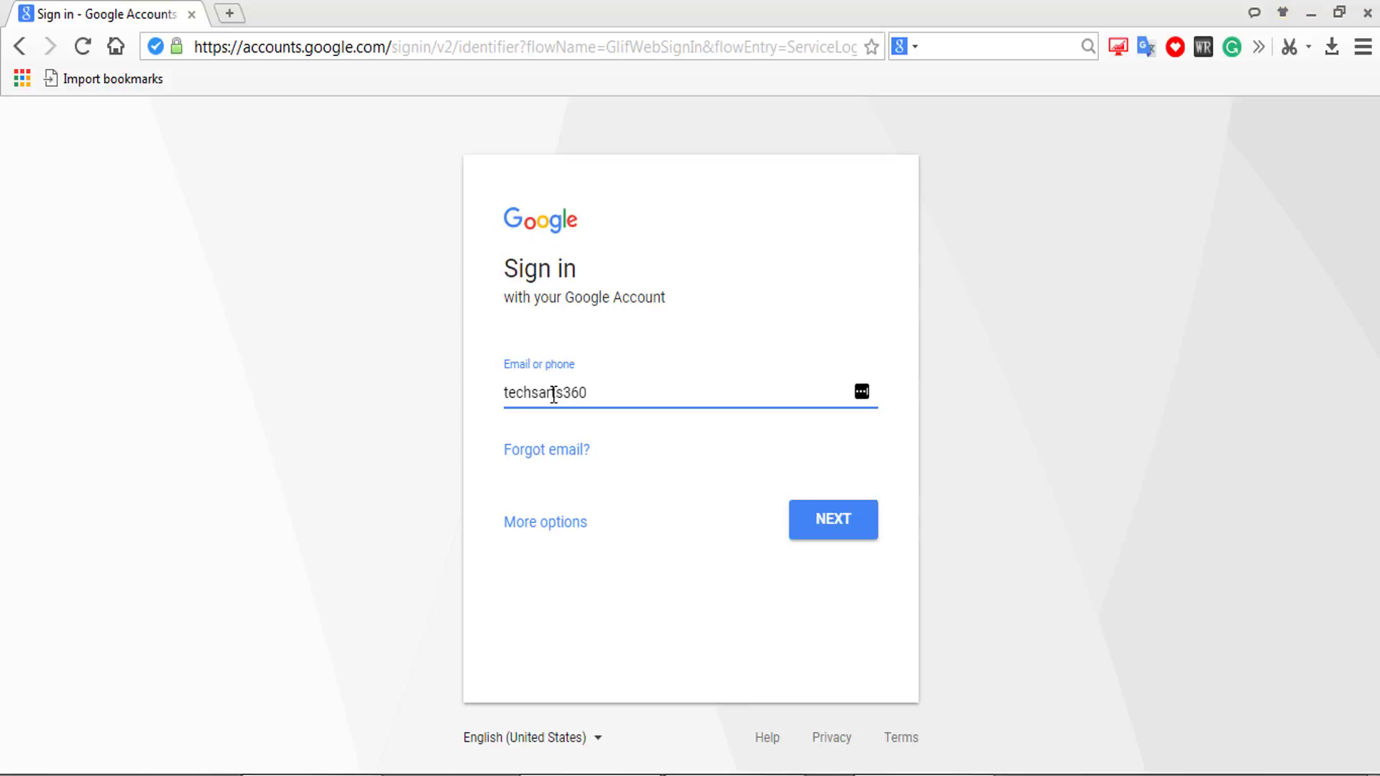
pyautogui.press('Return')
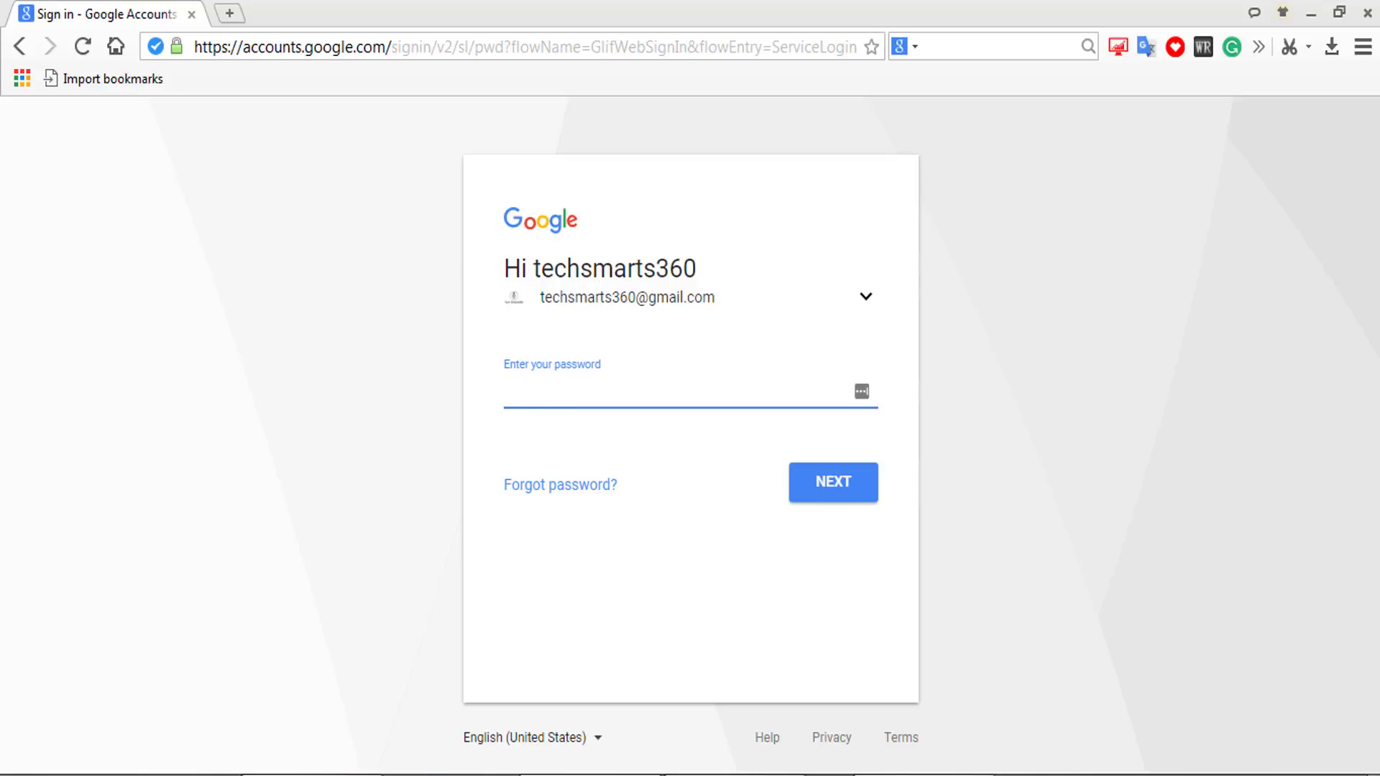
pyautogui.click(856, 491)
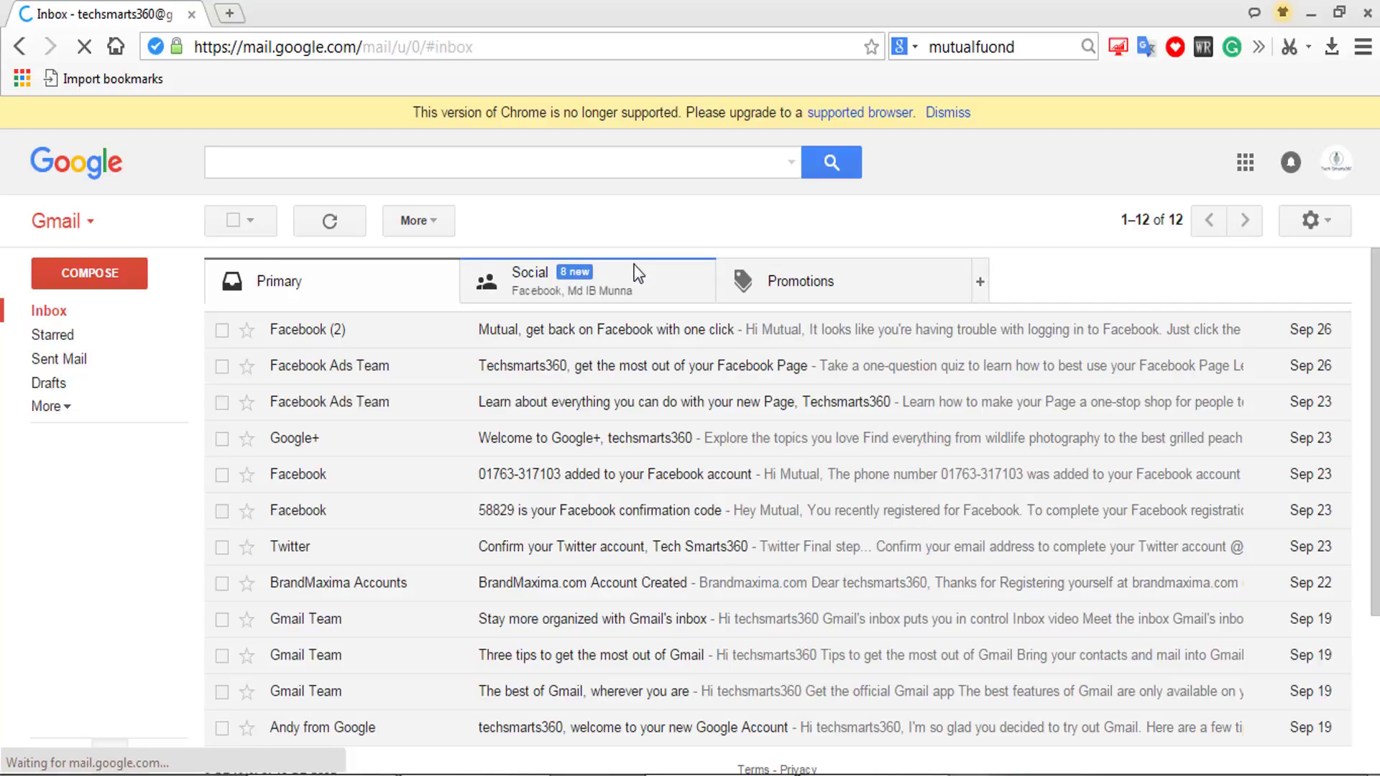
# Step: Dismiss the unsupported-browser banner and scroll down to the 'Last account activity' note
pyautogui.click(953, 120)
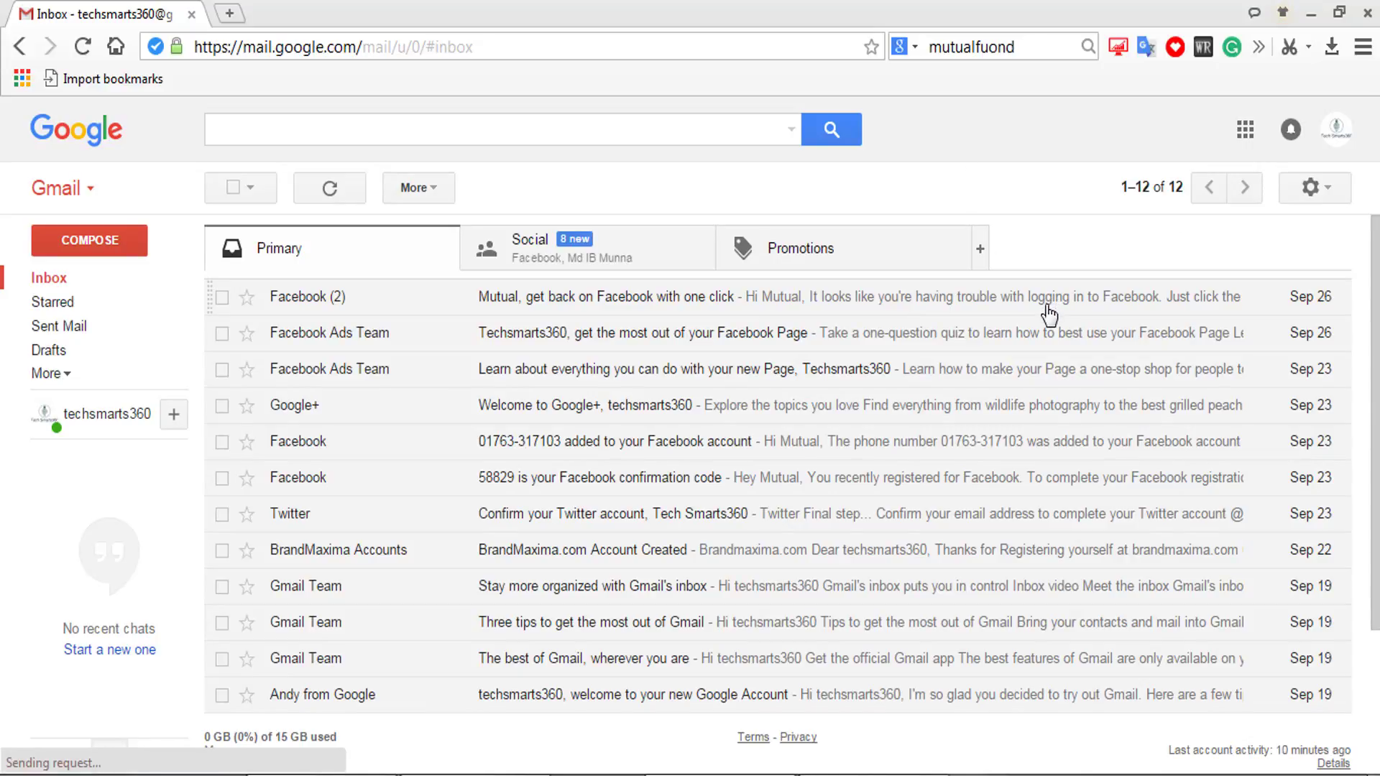
pyautogui.scroll(-3, 1120, 362)
pyautogui.scroll(3, 1120, 362)
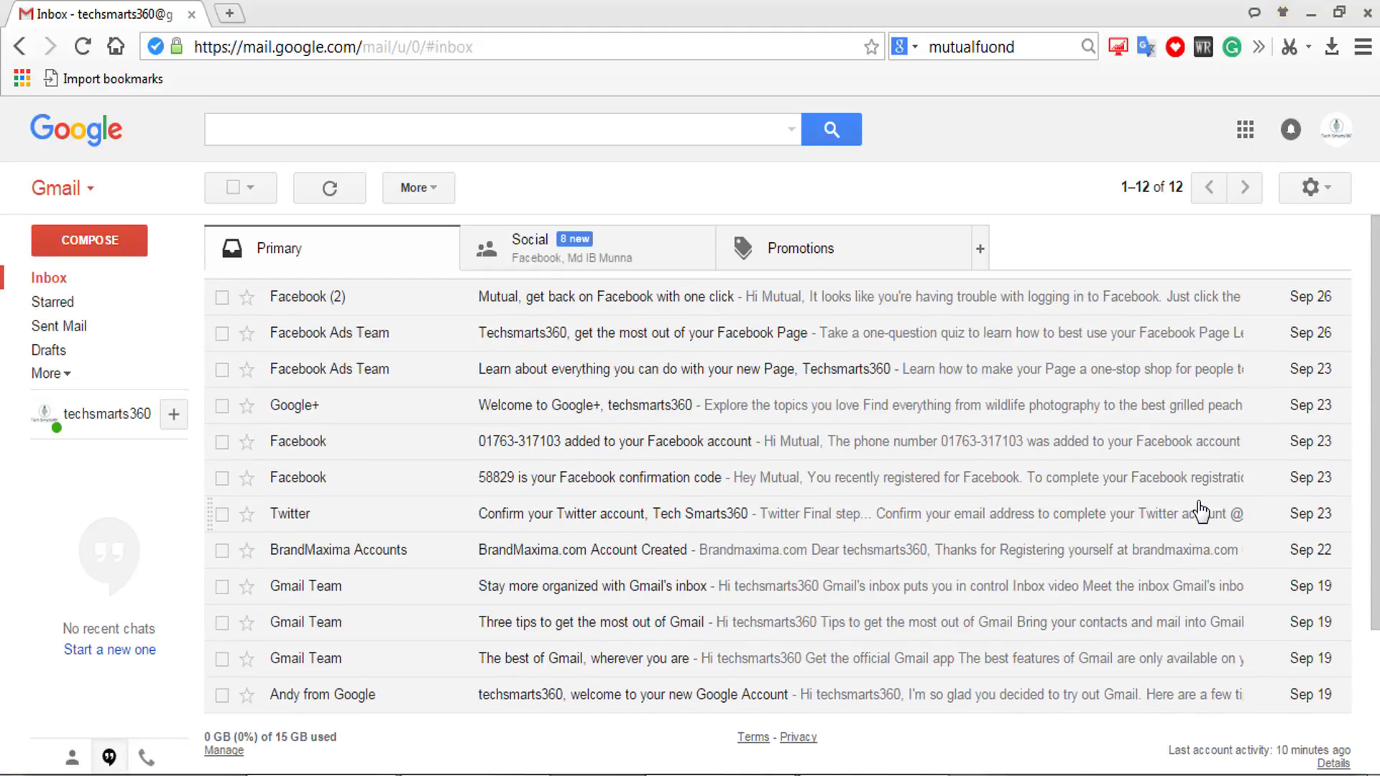
pyautogui.scroll(-3, 1044, 346)
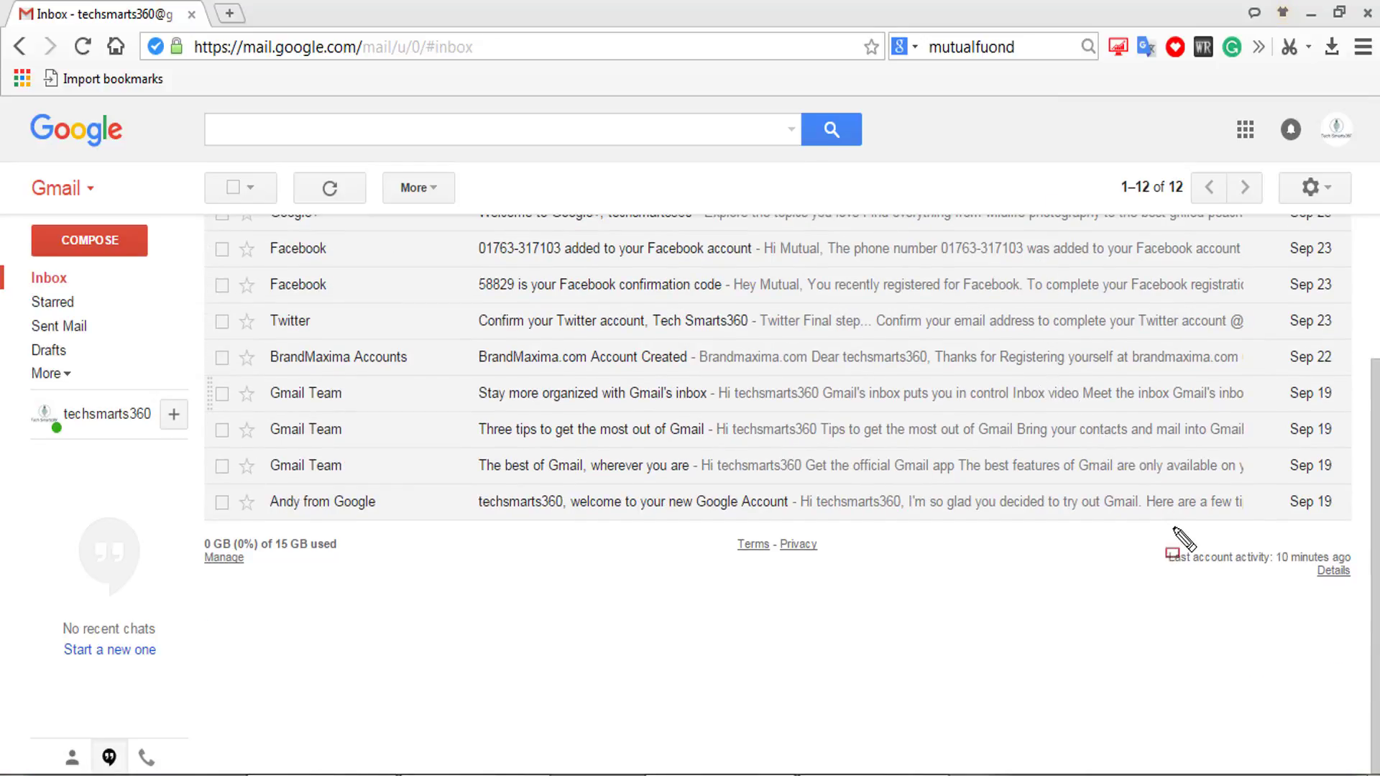
pyautogui.moveTo(1156, 533); pyautogui.dragTo(1367, 583)
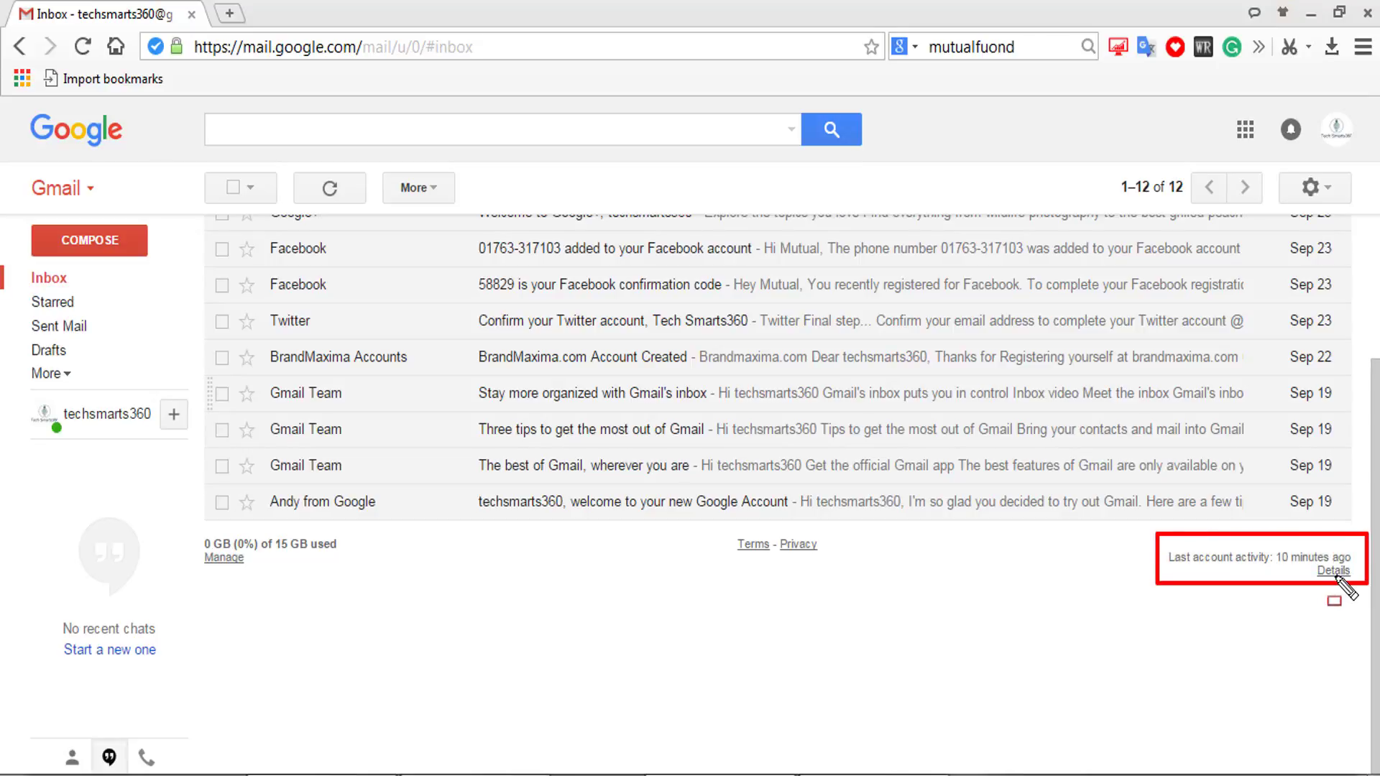
pyautogui.press('Escape')
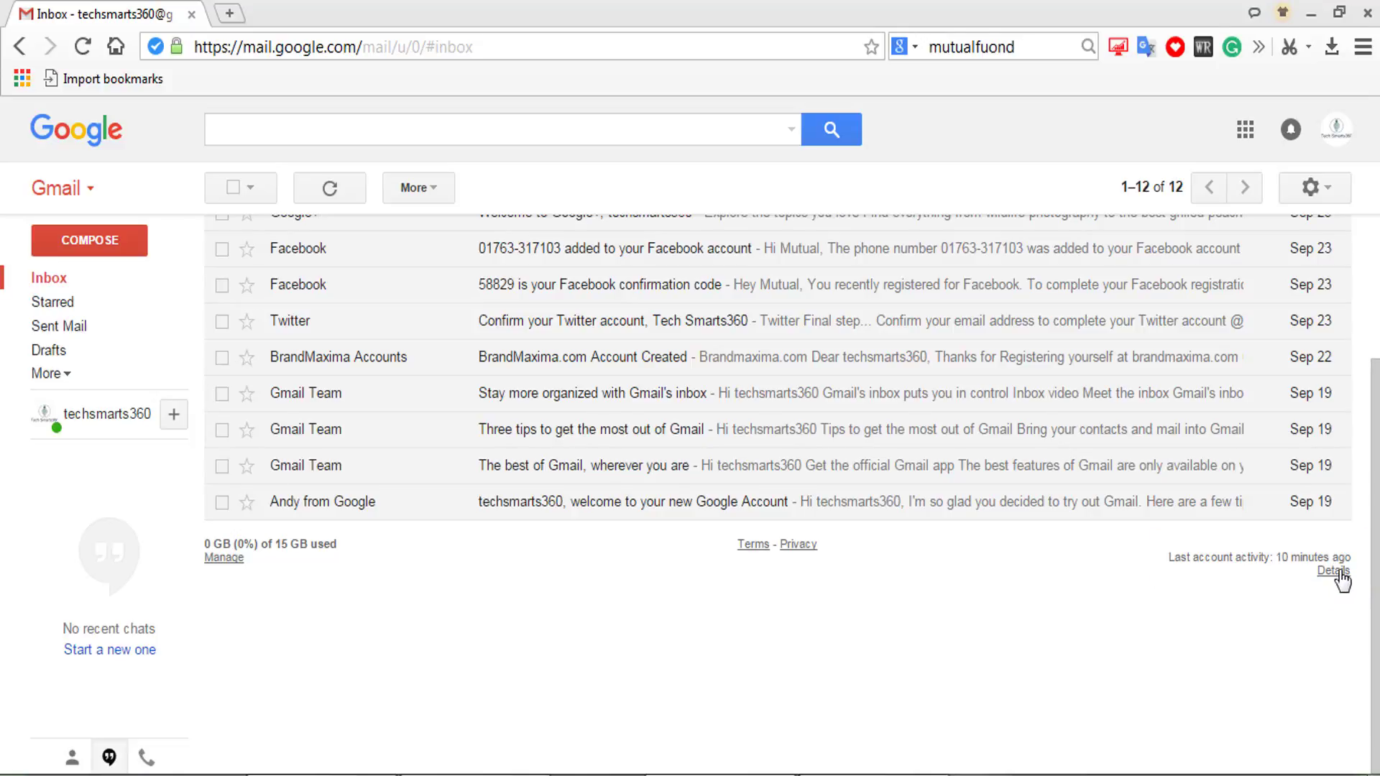
# Step: Open the activity Details window, centre it, and review the session table's access types and locations
pyautogui.click(1334, 572)
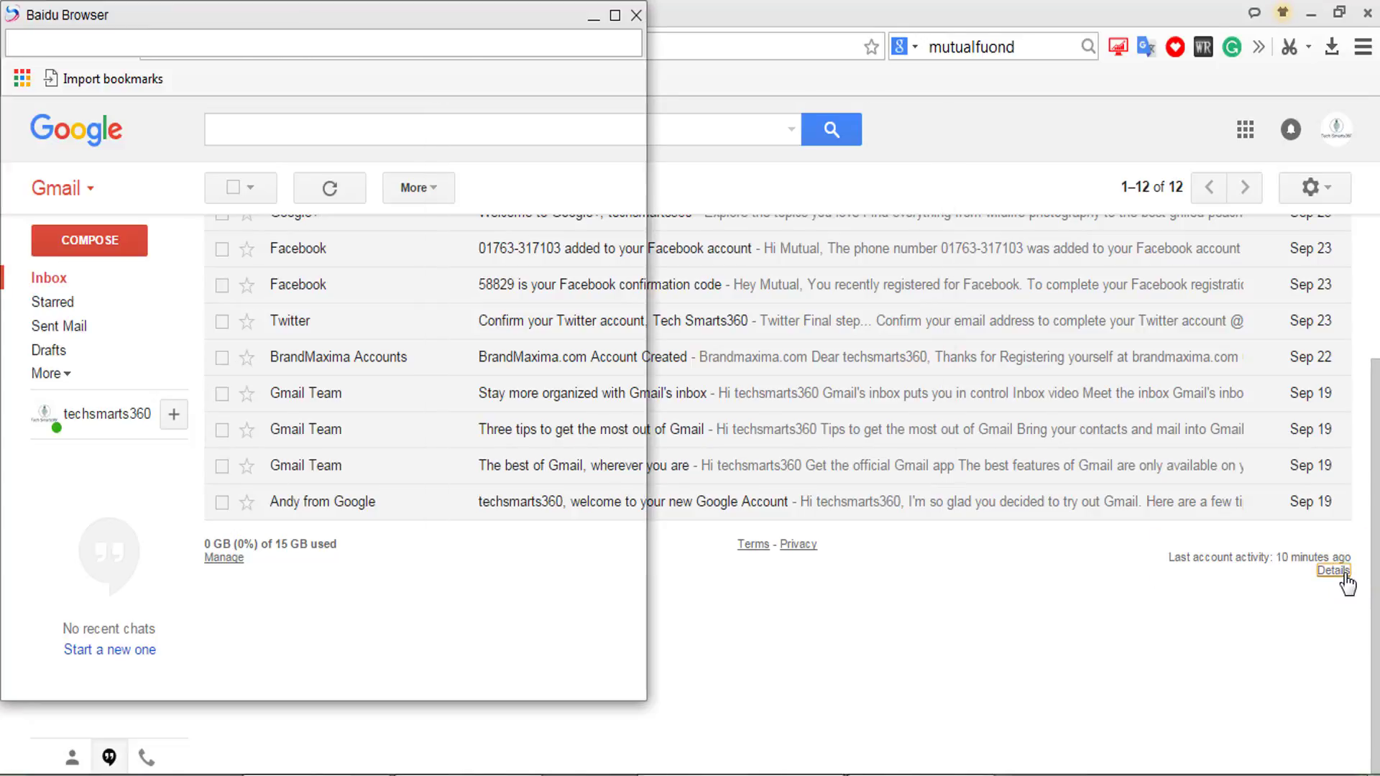
pyautogui.moveTo(455, 23)
pyautogui.mouseDown()
pyautogui.moveTo(624, 72)
pyautogui.moveTo(719, 49)
pyautogui.mouseUp()
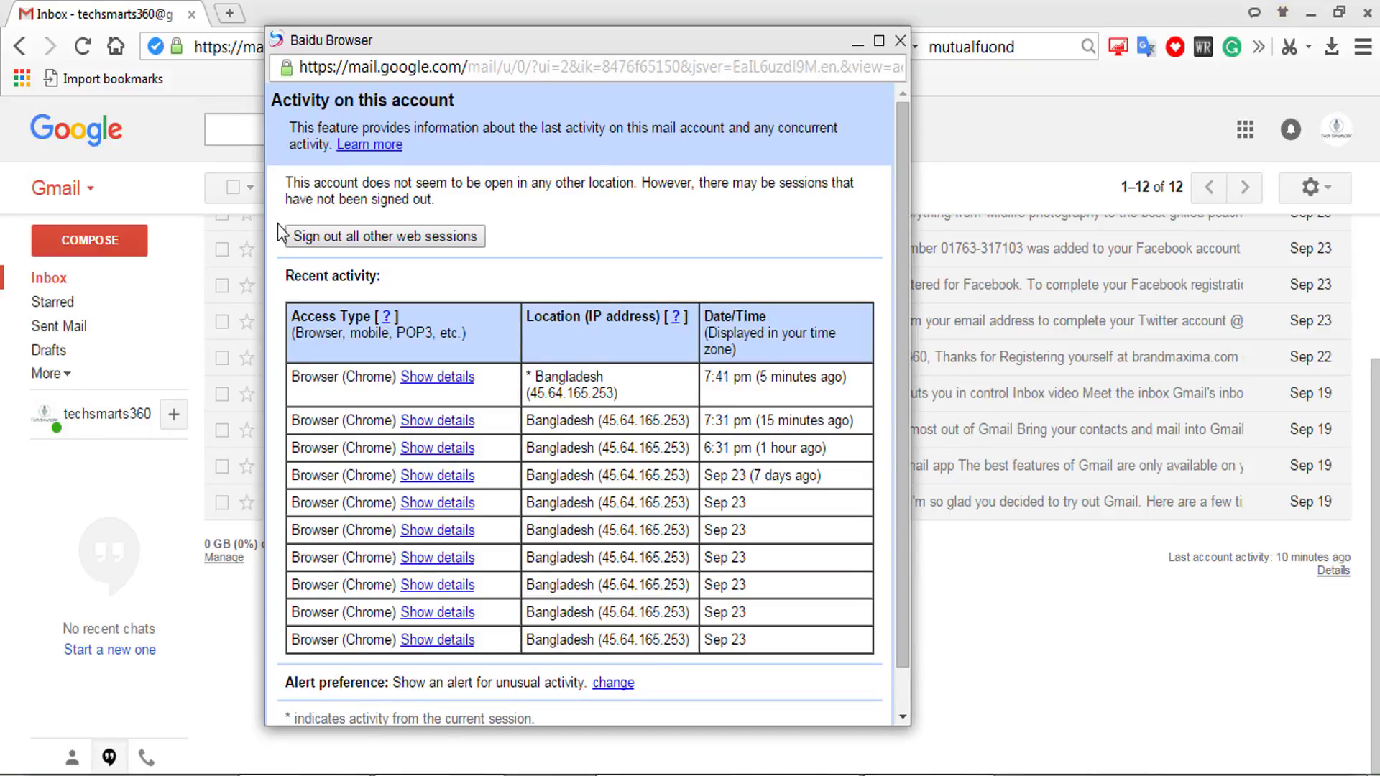
pyautogui.moveTo(406, 263); pyautogui.dragTo(501, 255)
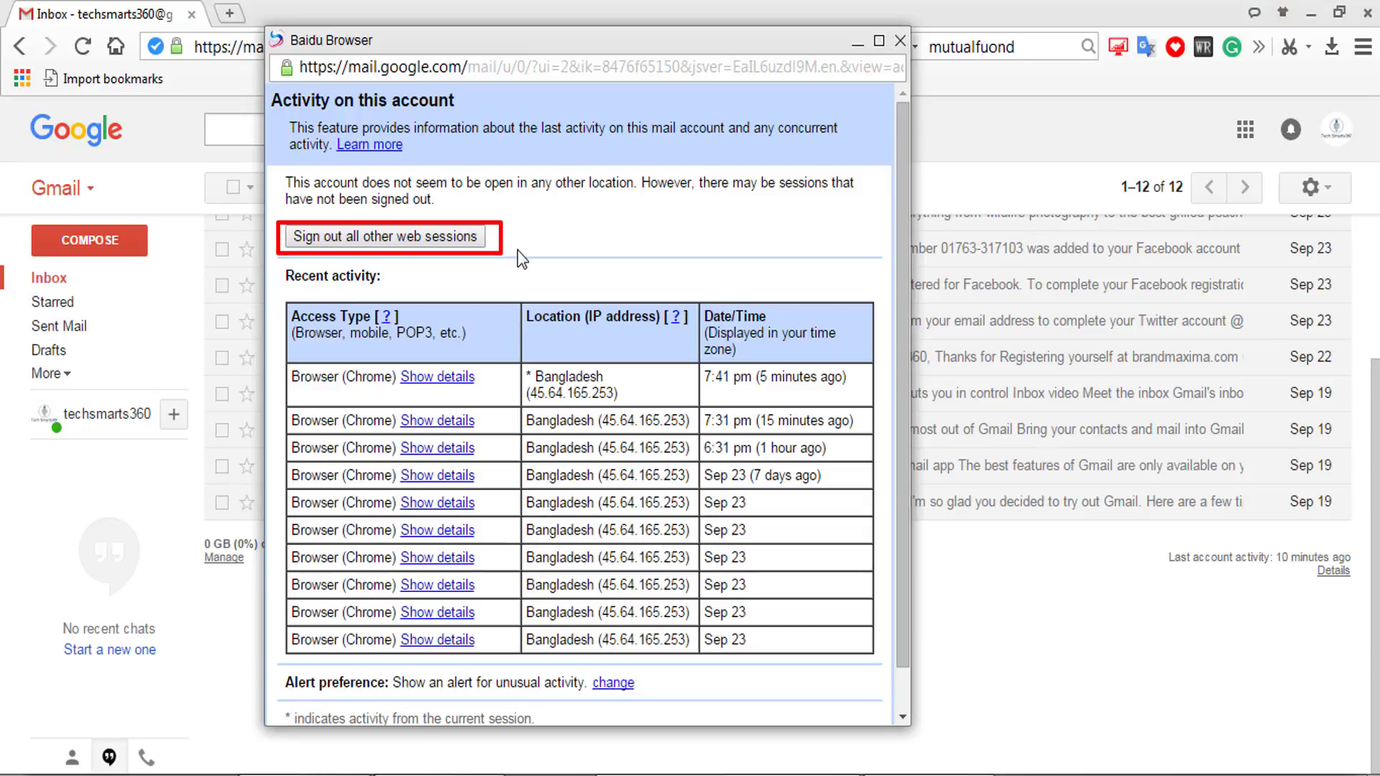
pyautogui.scroll(-2, 517, 250)
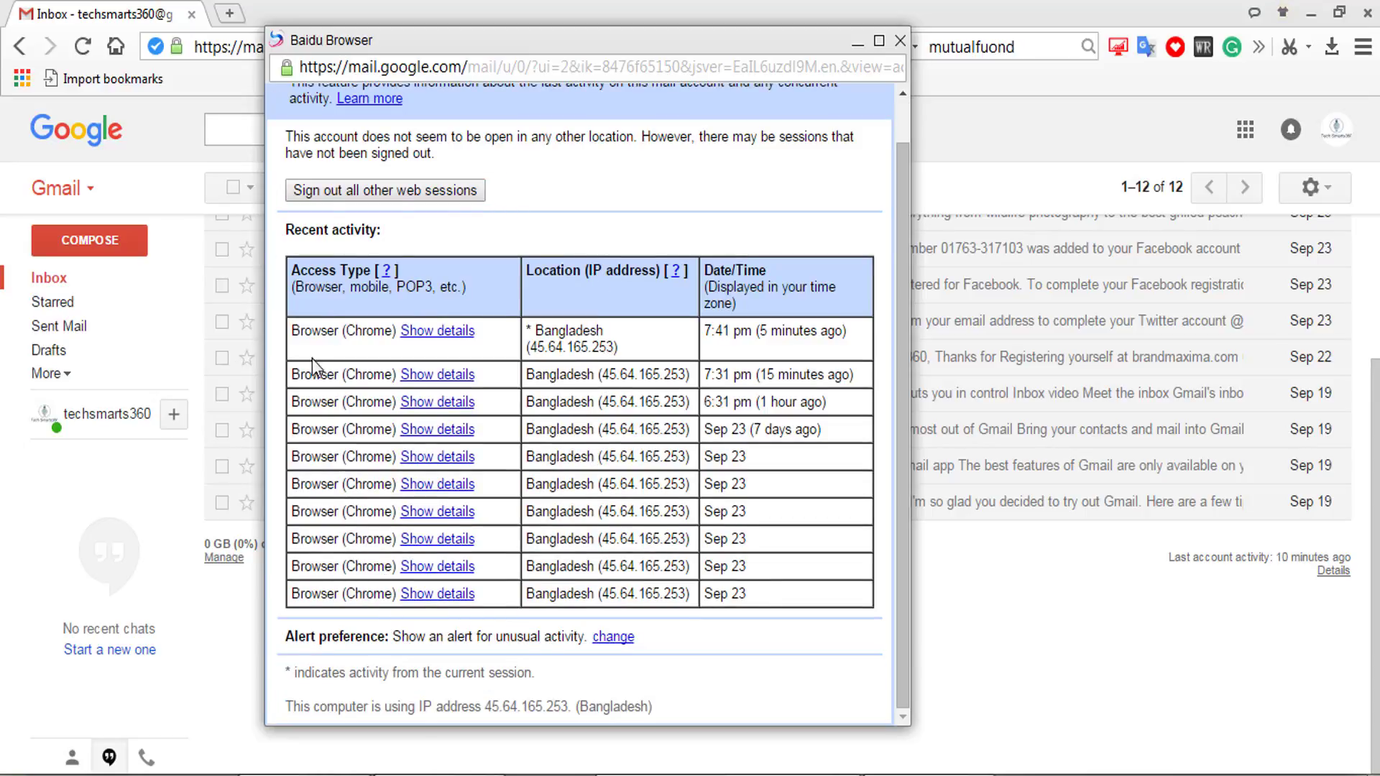
pyautogui.moveTo(284, 309); pyautogui.dragTo(471, 615)
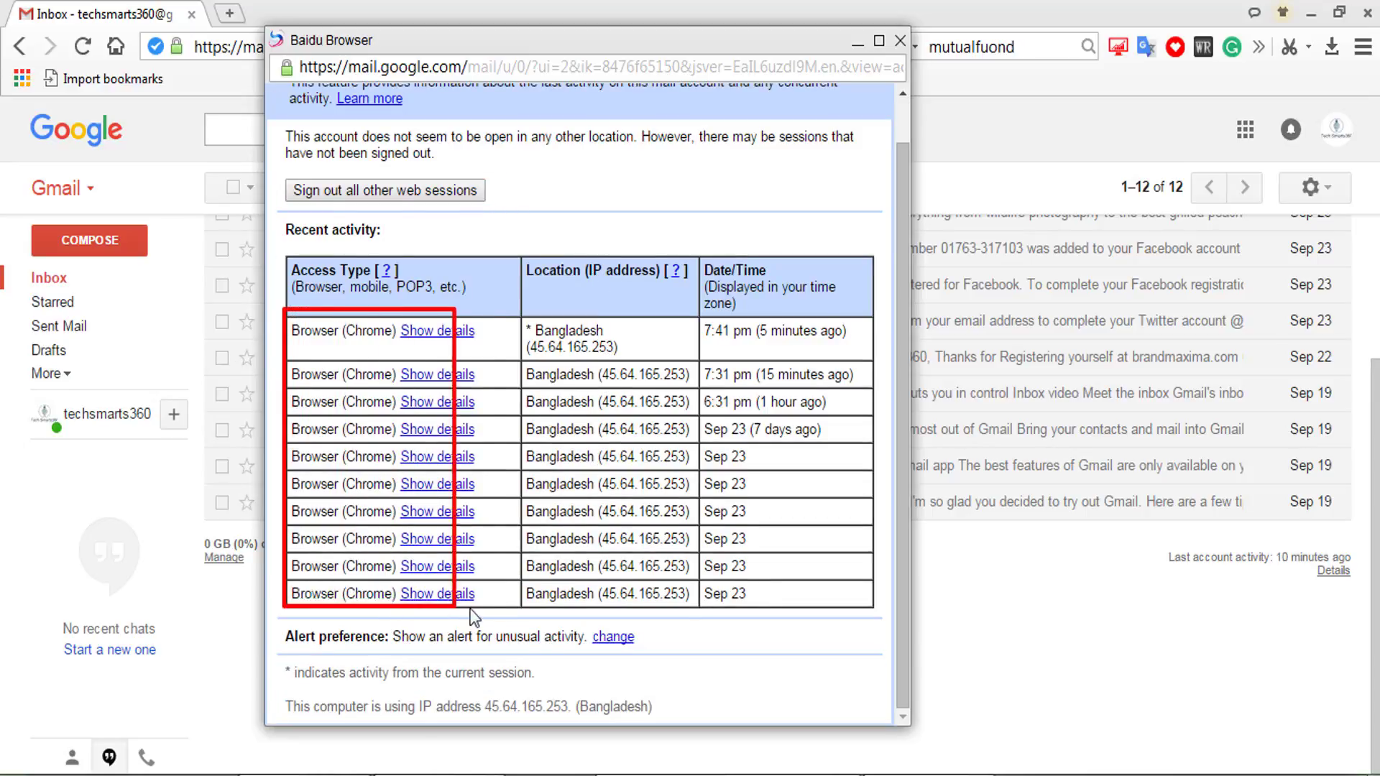
pyautogui.moveTo(473, 615); pyautogui.dragTo(878, 616)
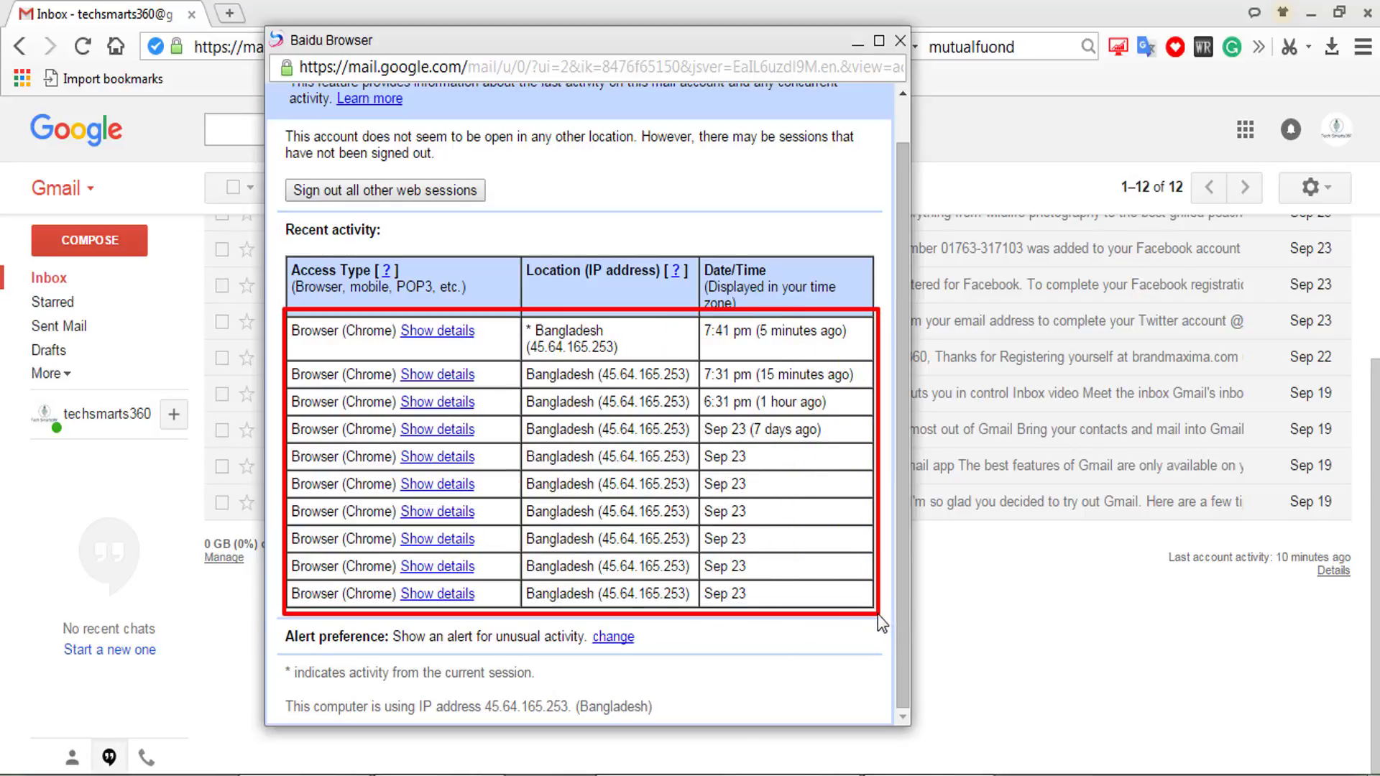
pyautogui.moveTo(270, 244); pyautogui.dragTo(888, 308)
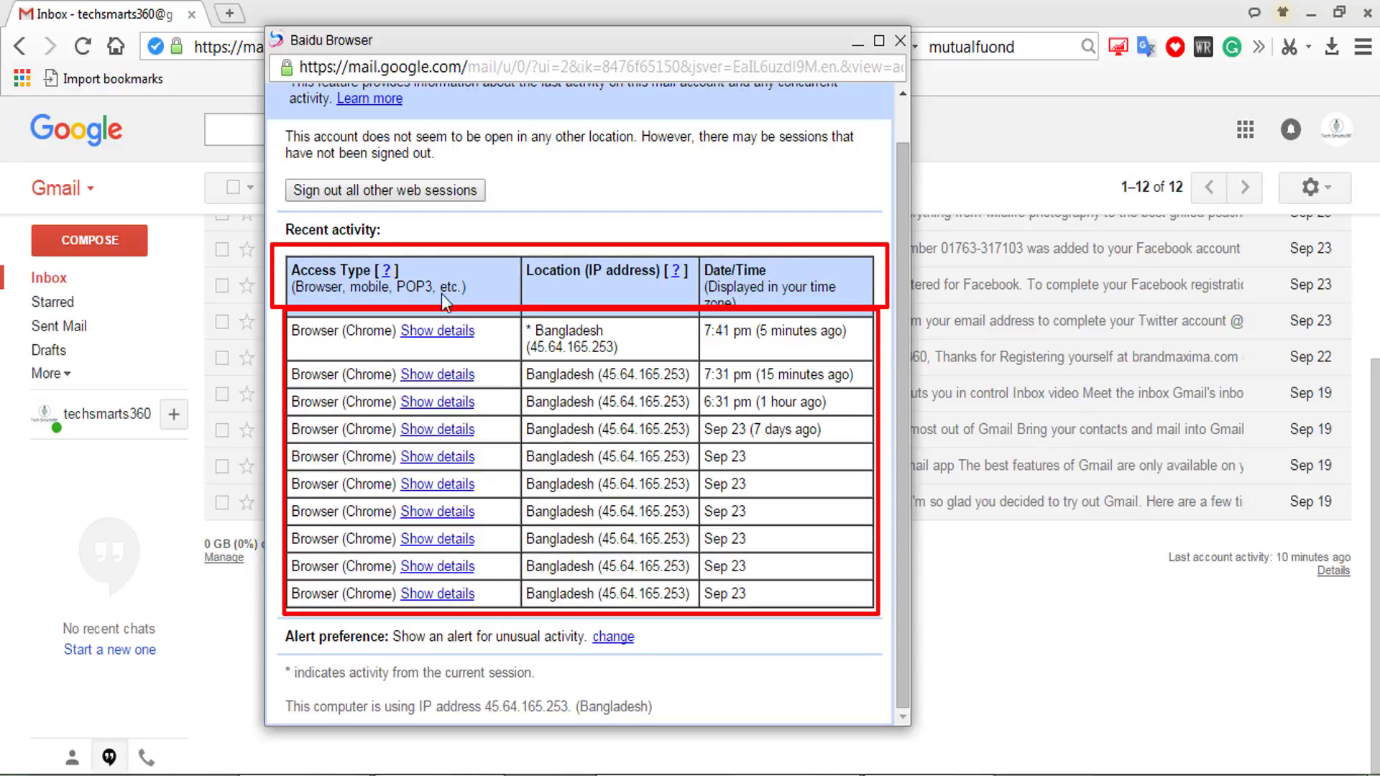
# Step: Sign out all other web sessions and check the success message above the session list
pyautogui.click(364, 190)
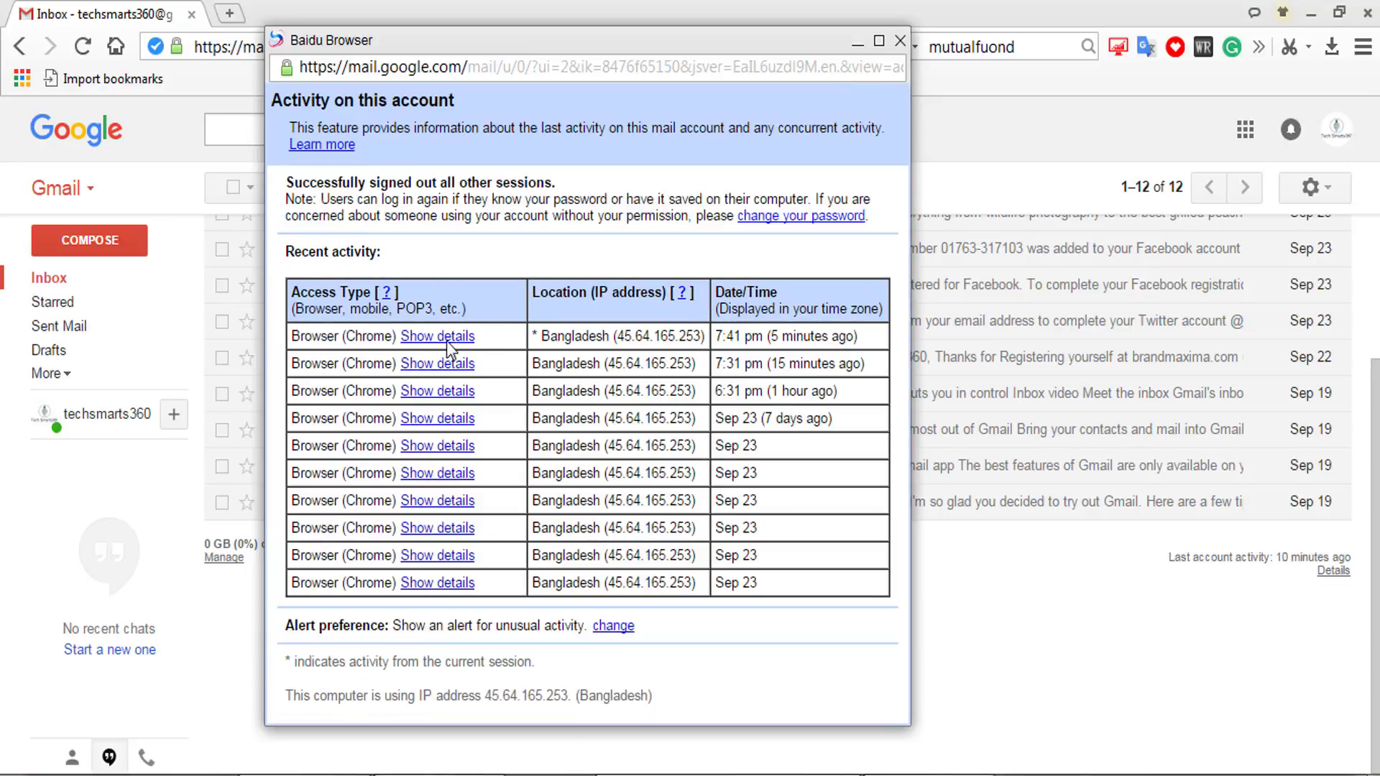
pyautogui.moveTo(278, 164); pyautogui.dragTo(890, 242)
pyautogui.scroll(-1, 598, 331)
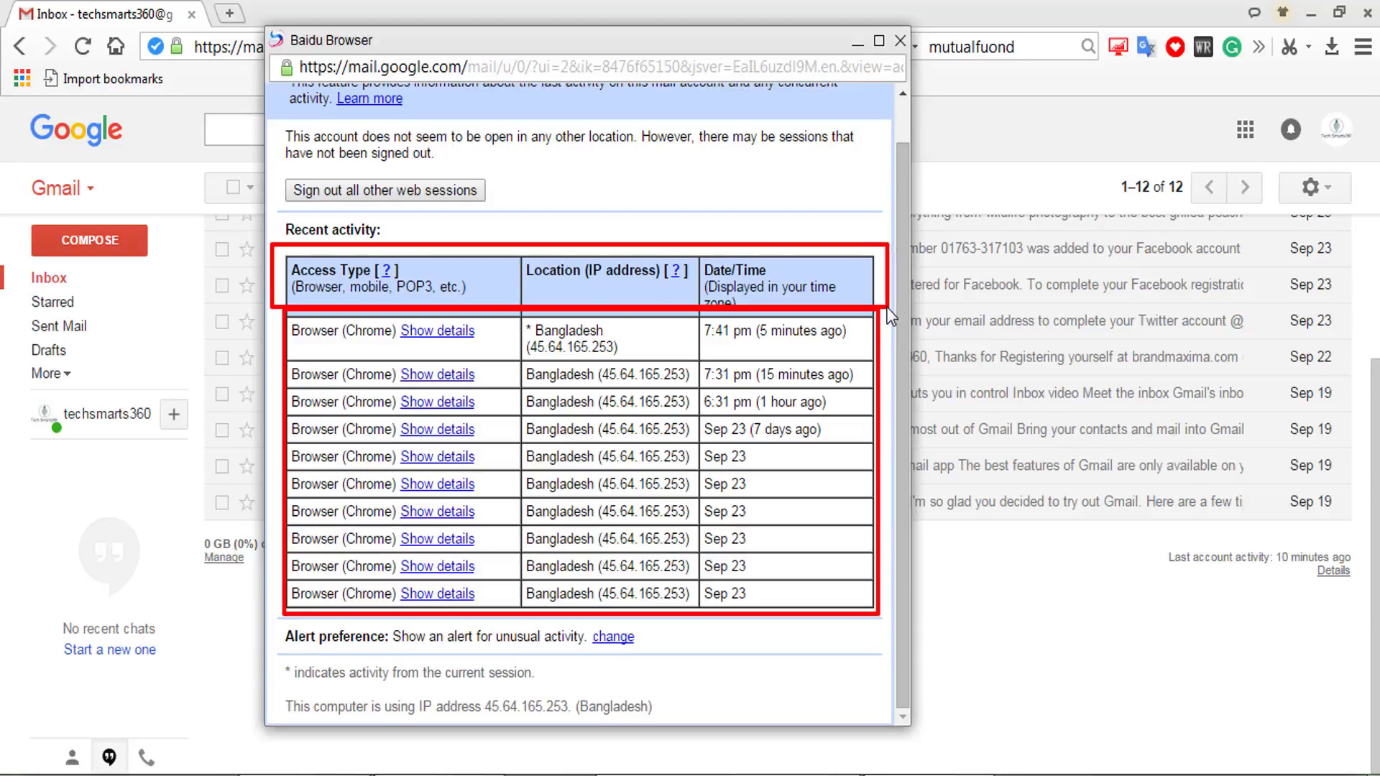
pyautogui.click(363, 195)
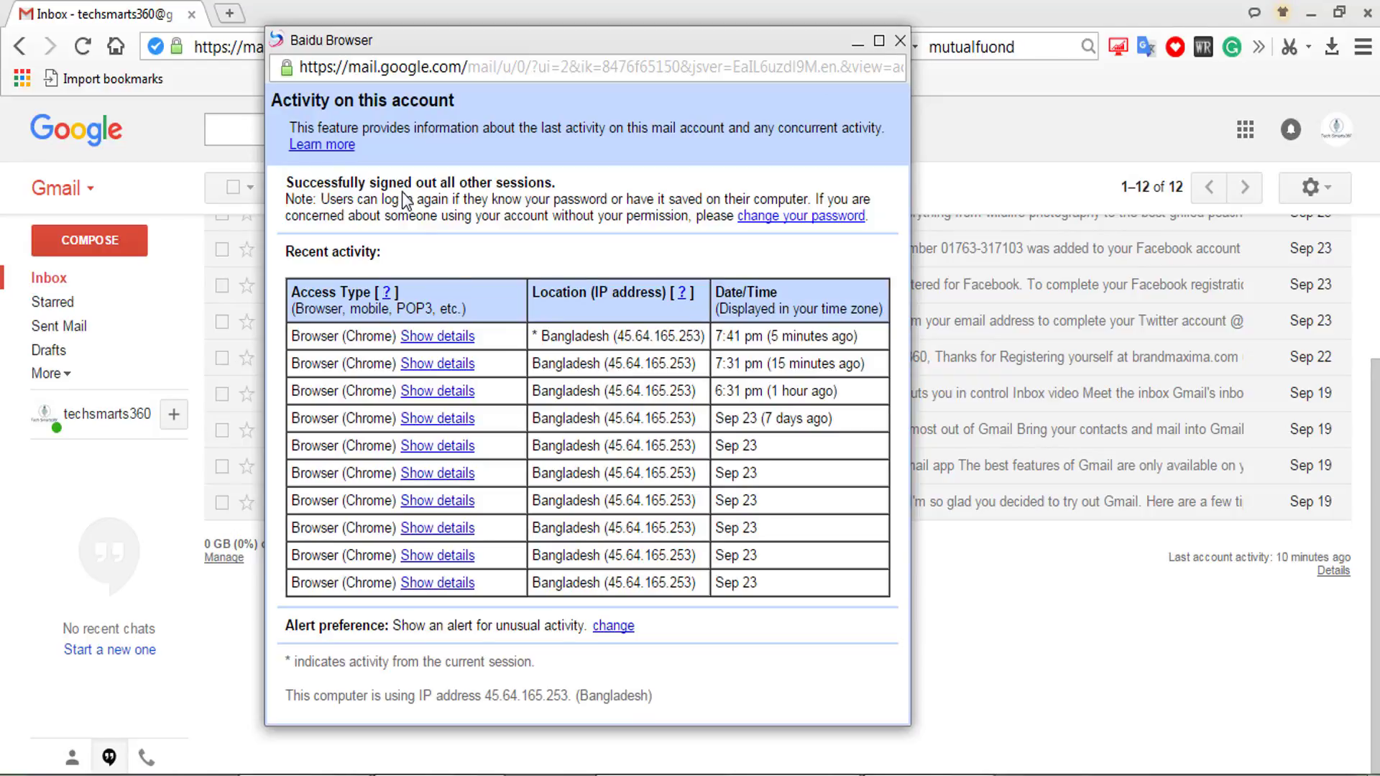